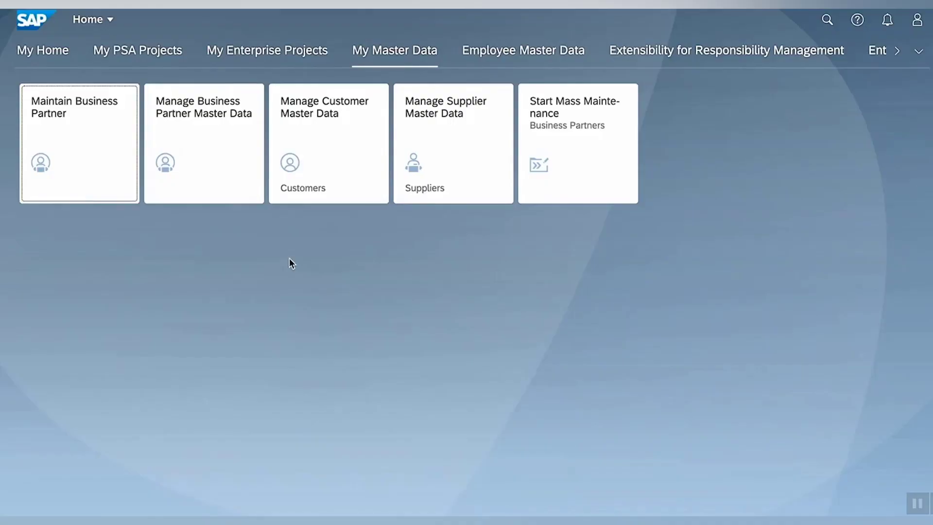
Search Maintain Business Partner for name Start* and open Startup SE (1000018) for display.
left_click(101, 189)
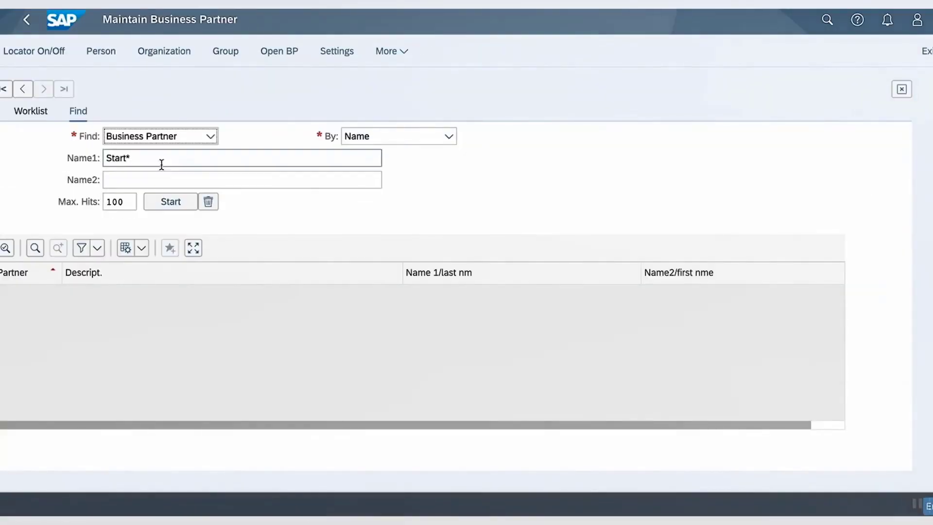
left_click(172, 204)
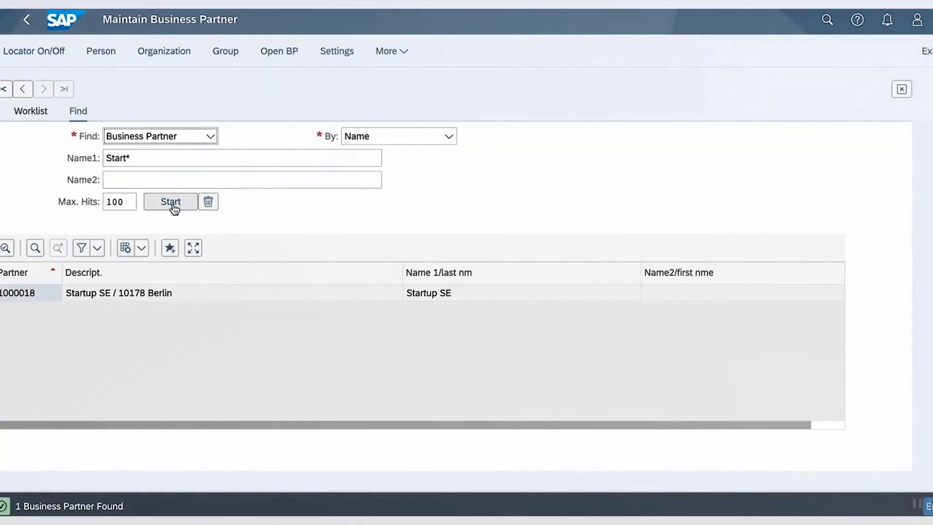
double_click(215, 293)
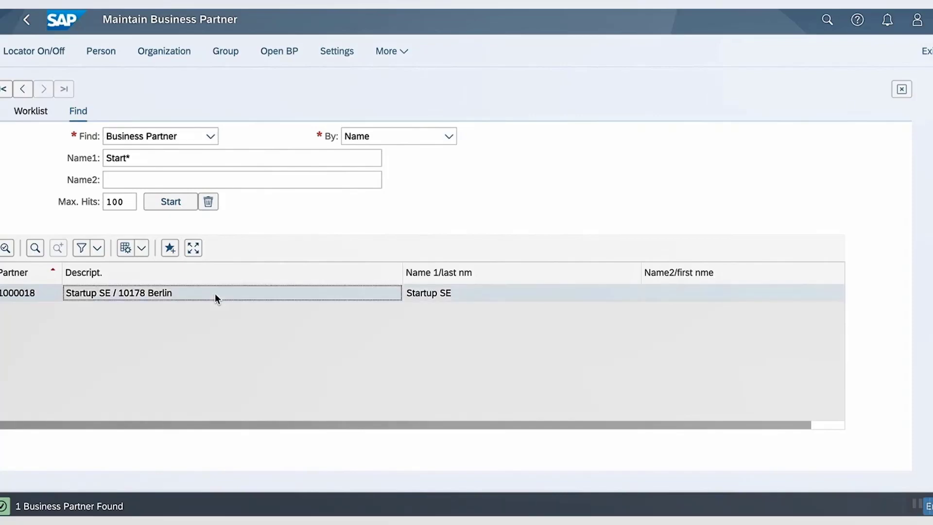
Show Startup SE in the Customer role with its sales-area billing data, payment terms 0001.
left_click(308, 110)
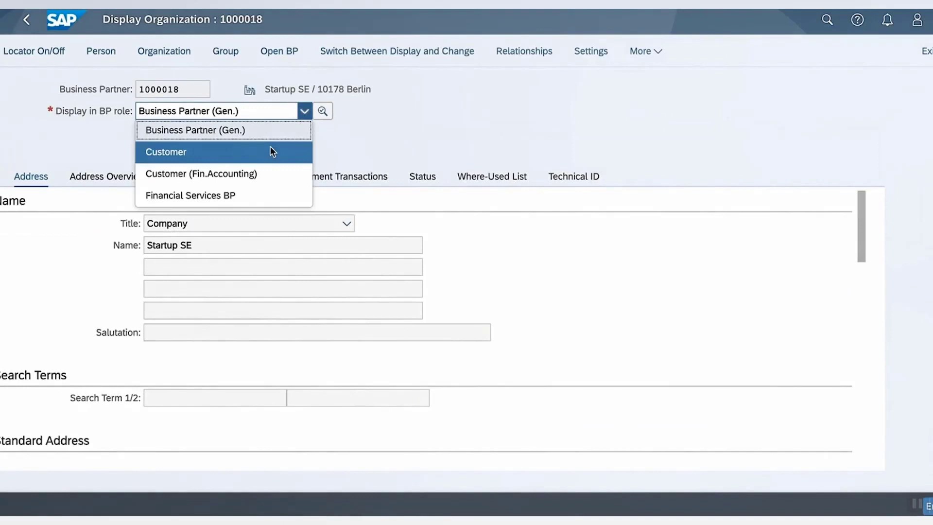
left_click(270, 152)
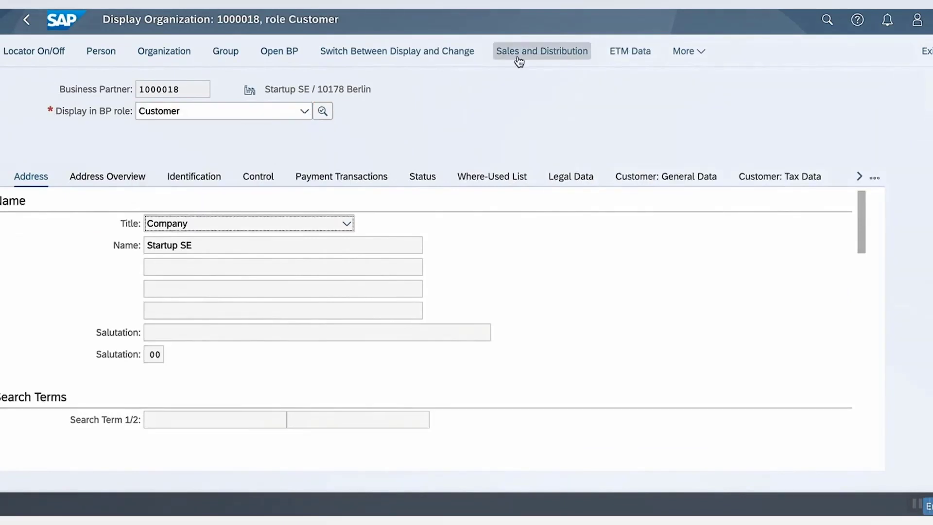
left_click(519, 60)
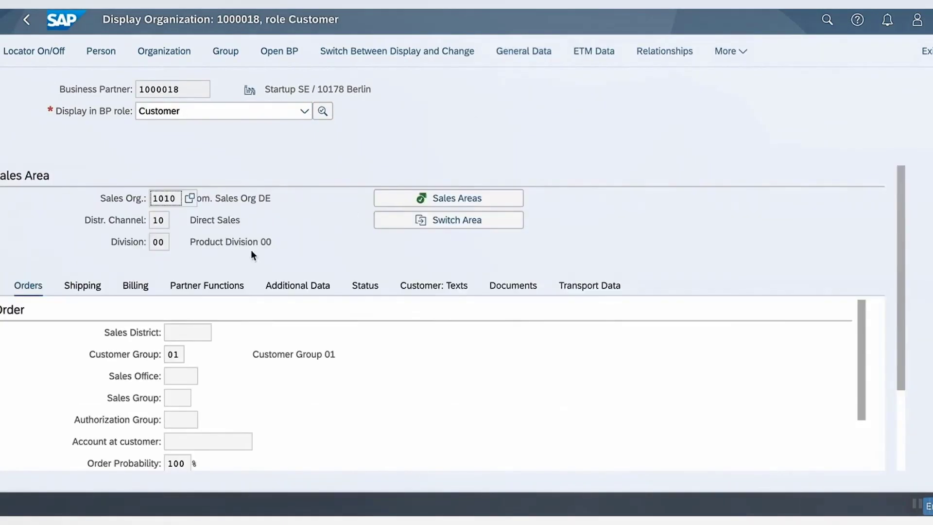
left_click(140, 287)
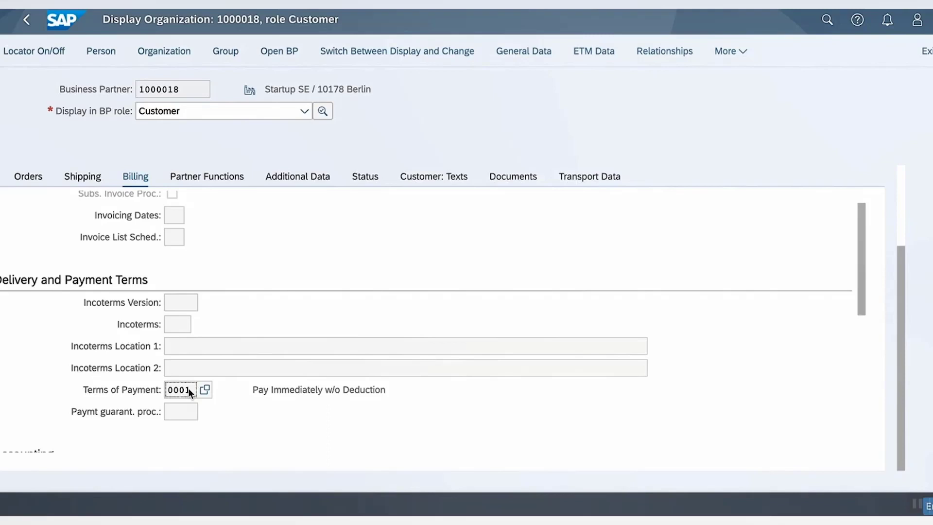
Look up Terms of Payment's technical information: table KNVV, field ZTERM.
right_click(188, 388)
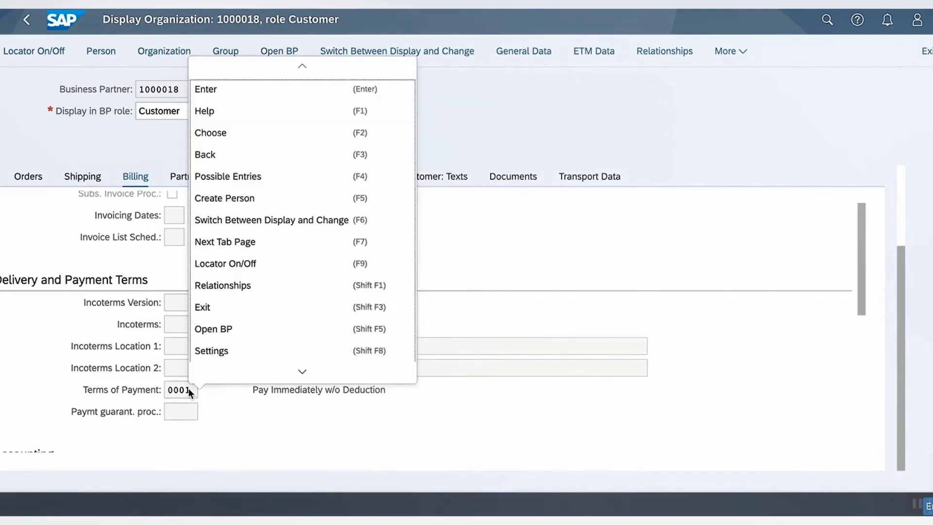
left_click(240, 116)
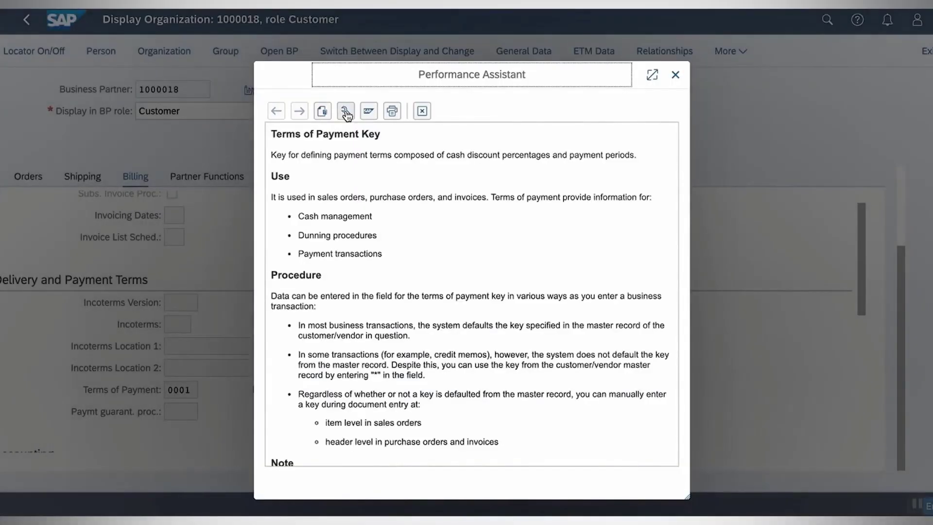
left_click(346, 111)
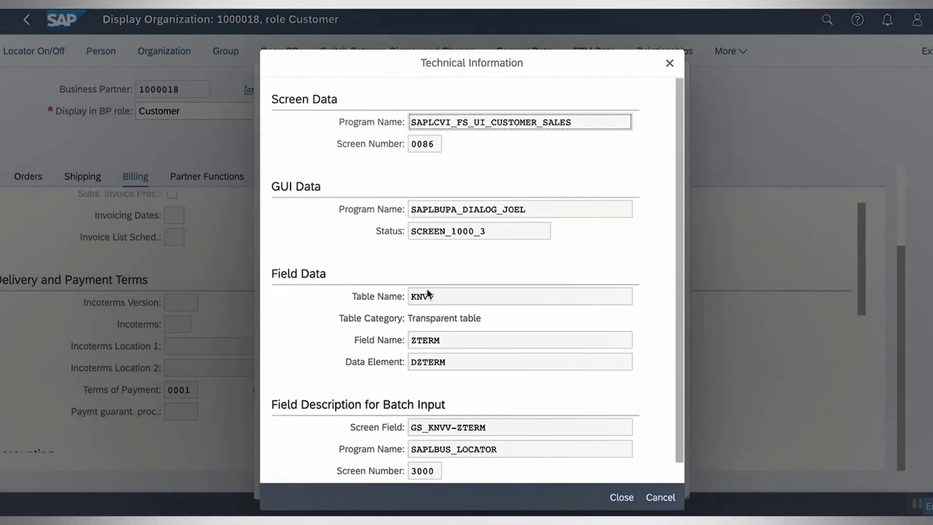
left_click(441, 297)
scroll(404, 297, "down", 1)
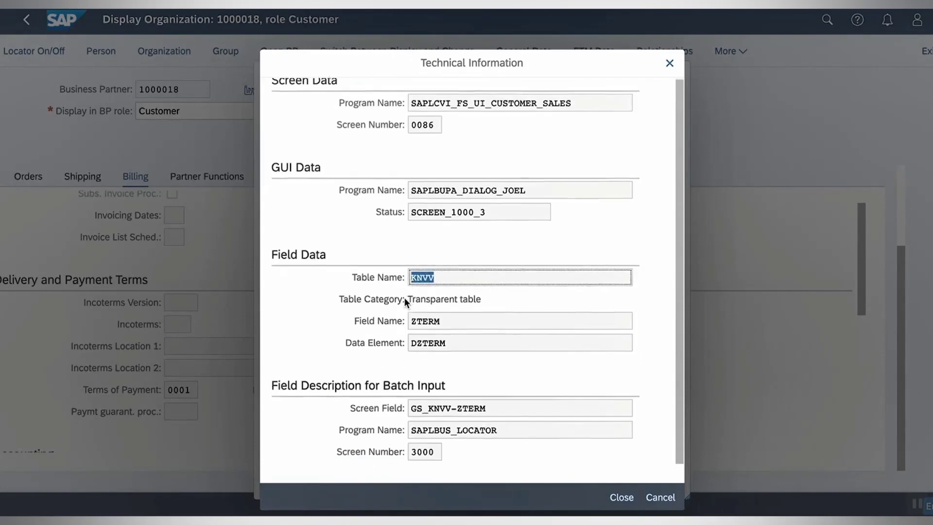
left_click(447, 319)
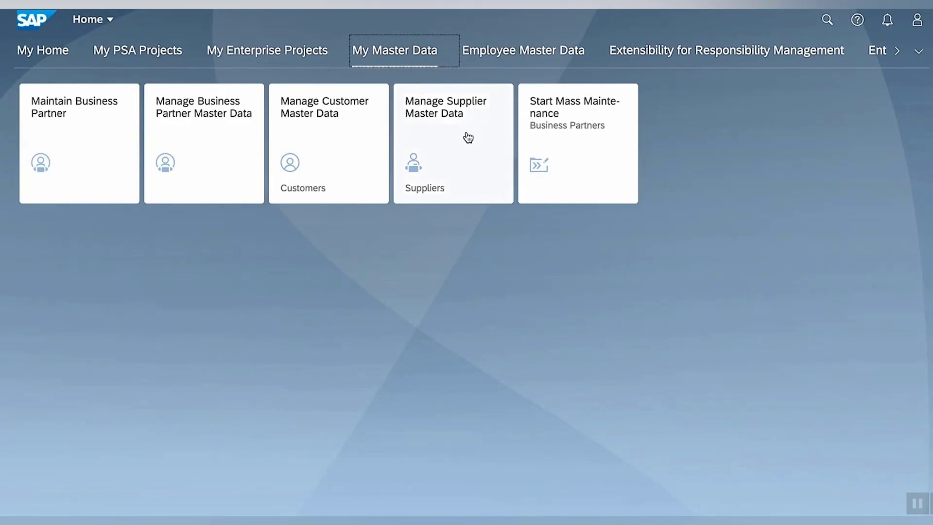
Create and save a business partner mass maintenance process described as 'Test' (ID 88).
left_click(579, 136)
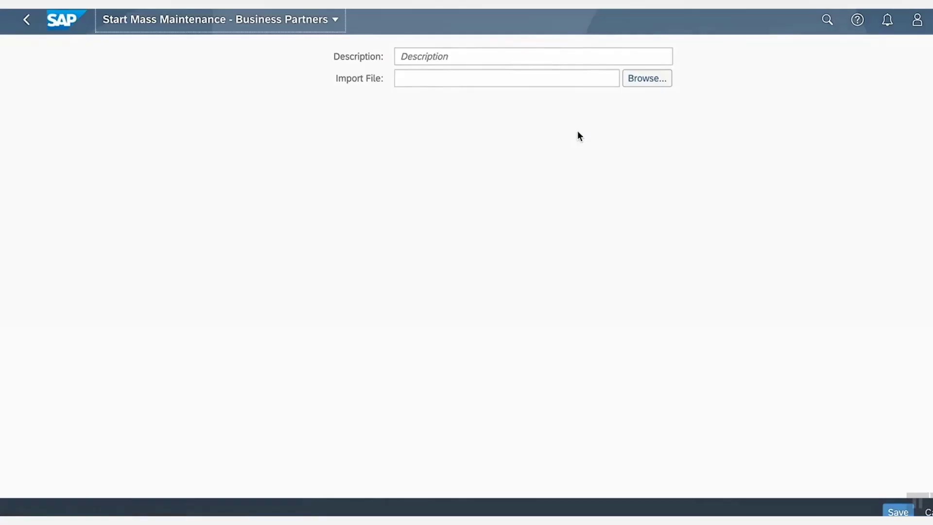
left_click(529, 51)
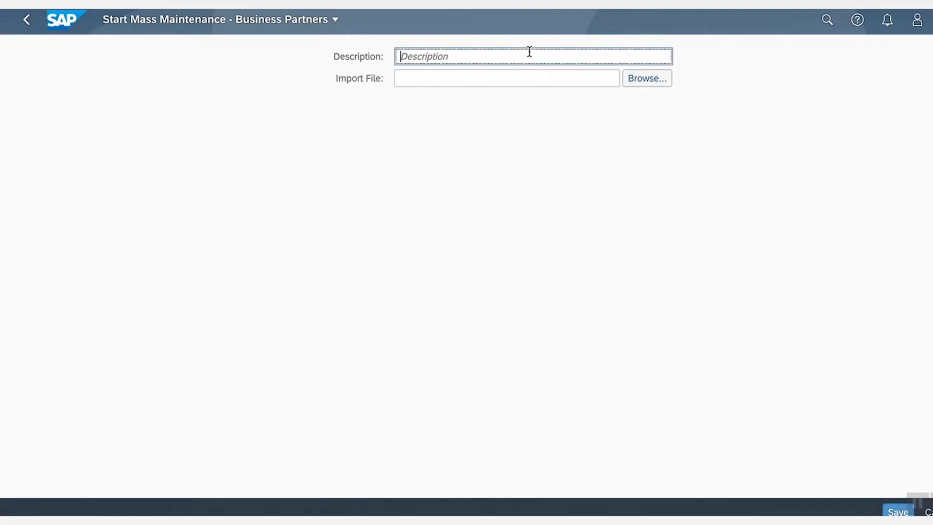
type("Test")
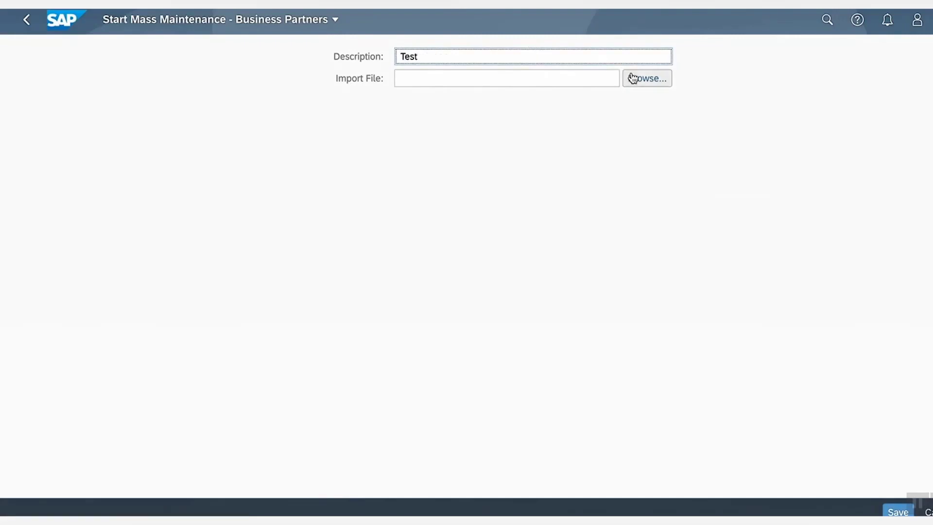
left_click(895, 509)
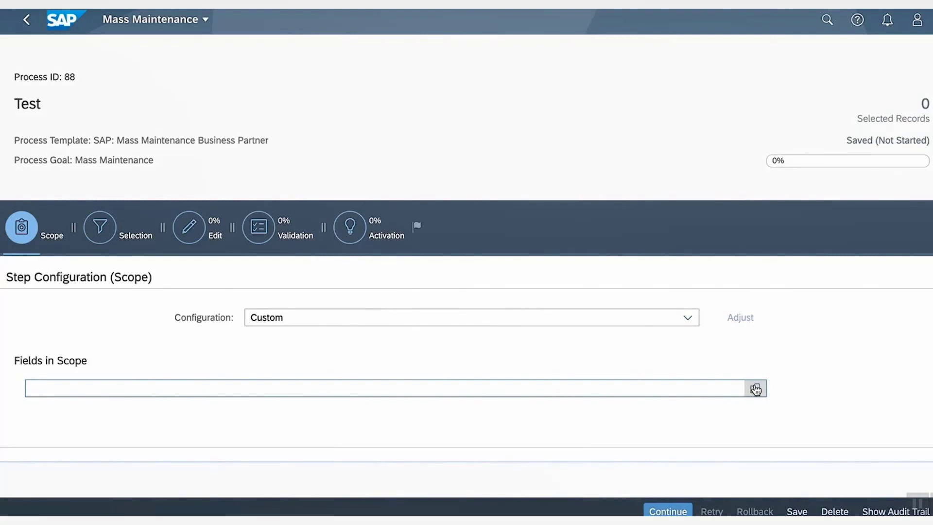
Search the field list for zterm and add KNVV Terms of Payment Key as the scope field.
left_click(756, 389)
left_click(756, 389)
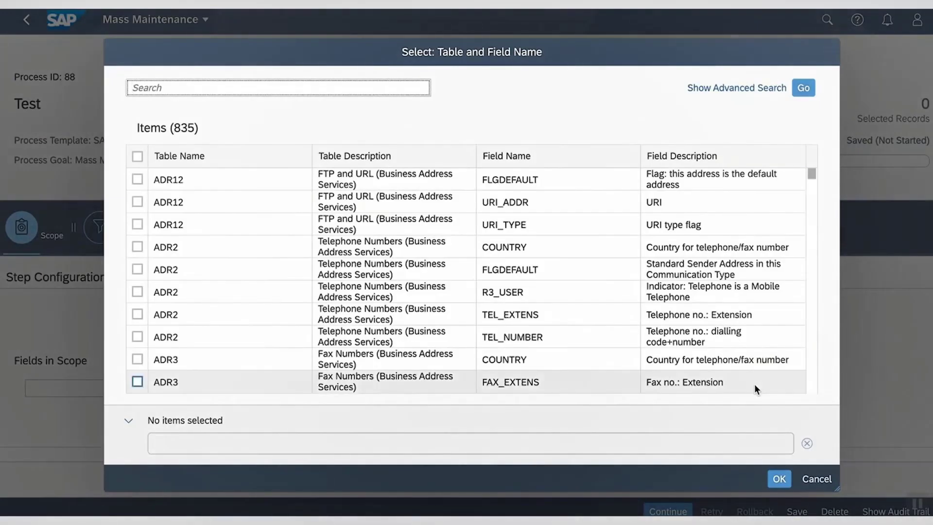
left_click(192, 86)
type("zt")
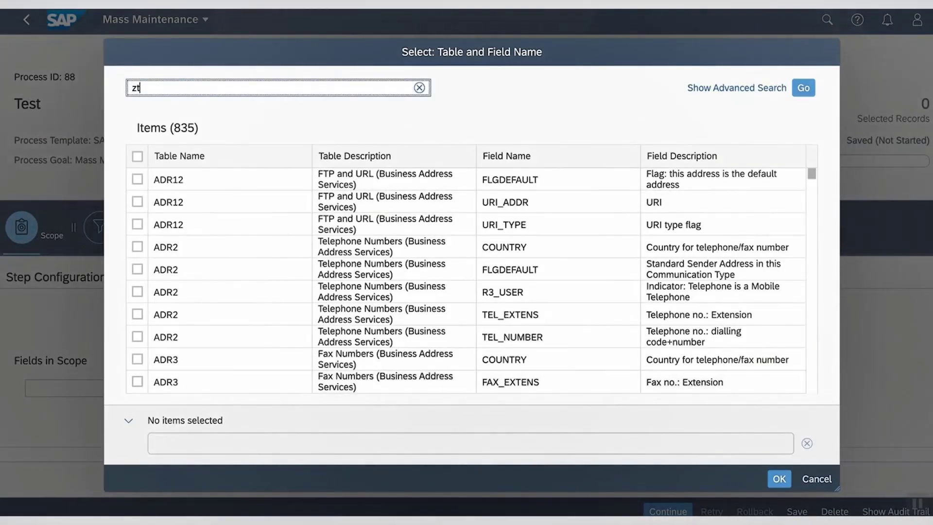
type("erm")
key("Return")
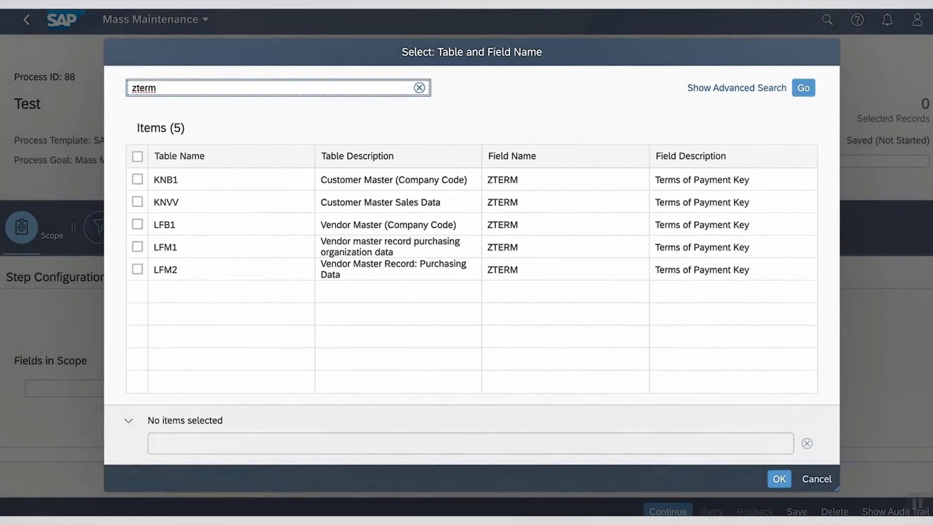
left_click(136, 202)
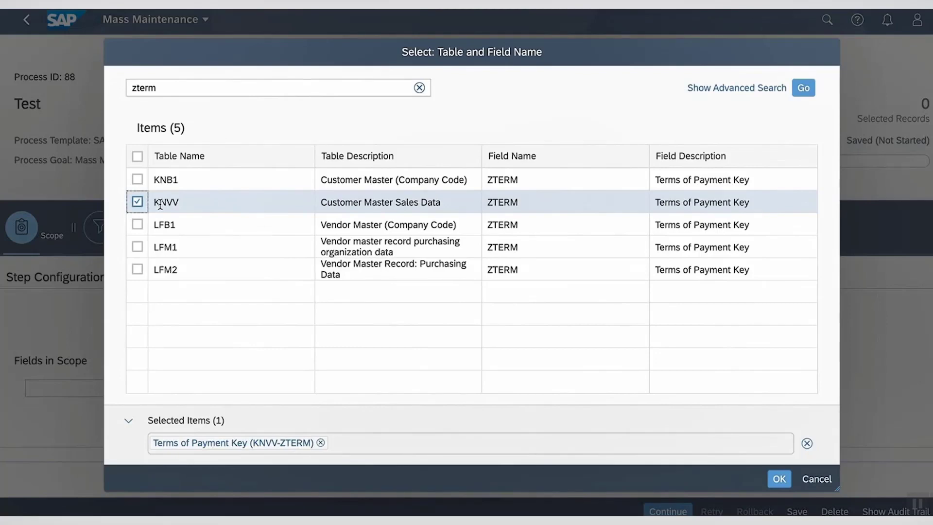
left_click(780, 479)
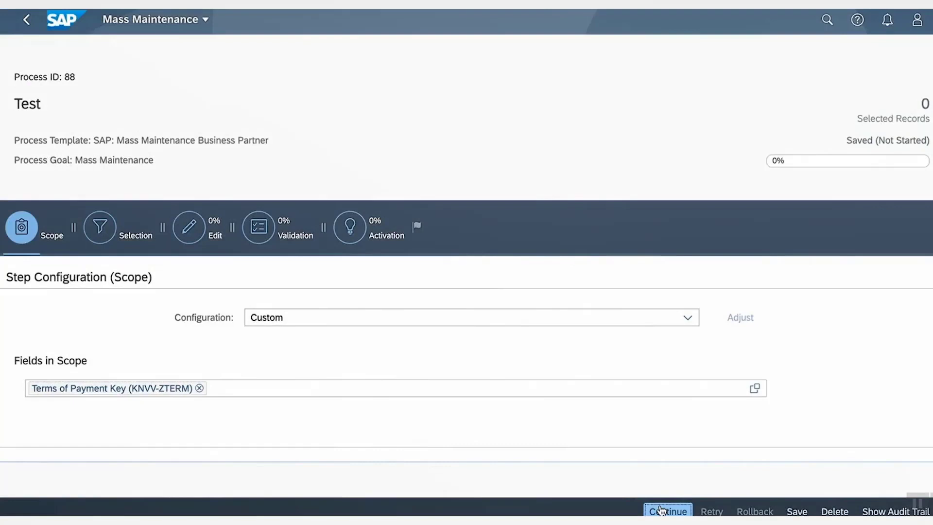
In the Selection step, restrict Business Partner Number to between 1000018 and 1000019.
left_click(661, 510)
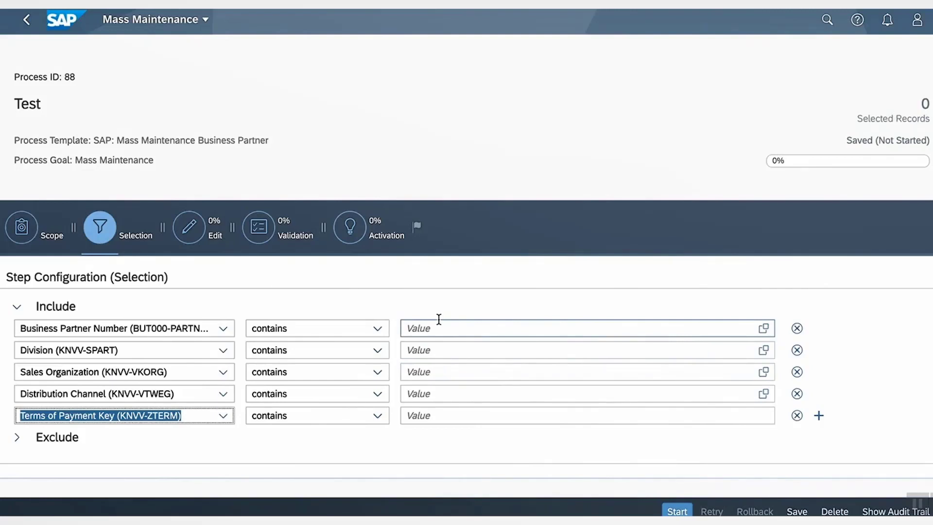
left_click(377, 328)
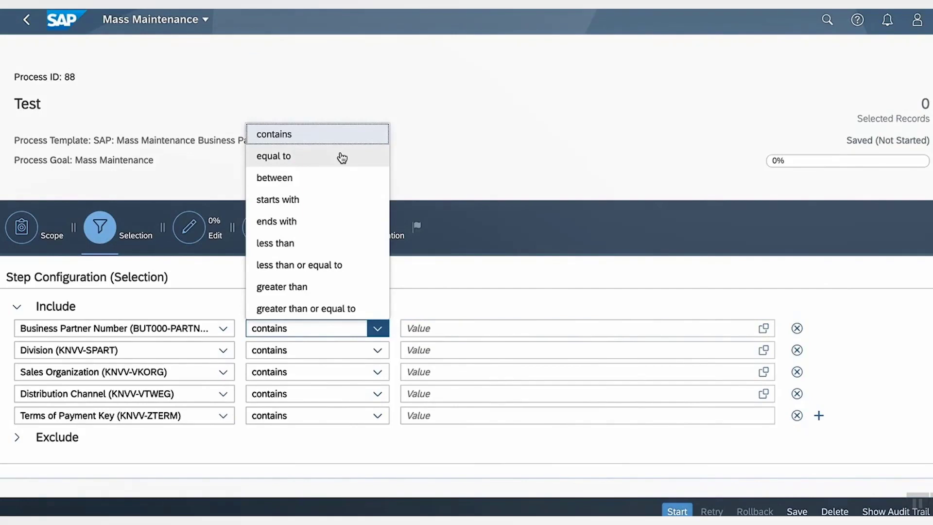
left_click(333, 178)
left_click(450, 325)
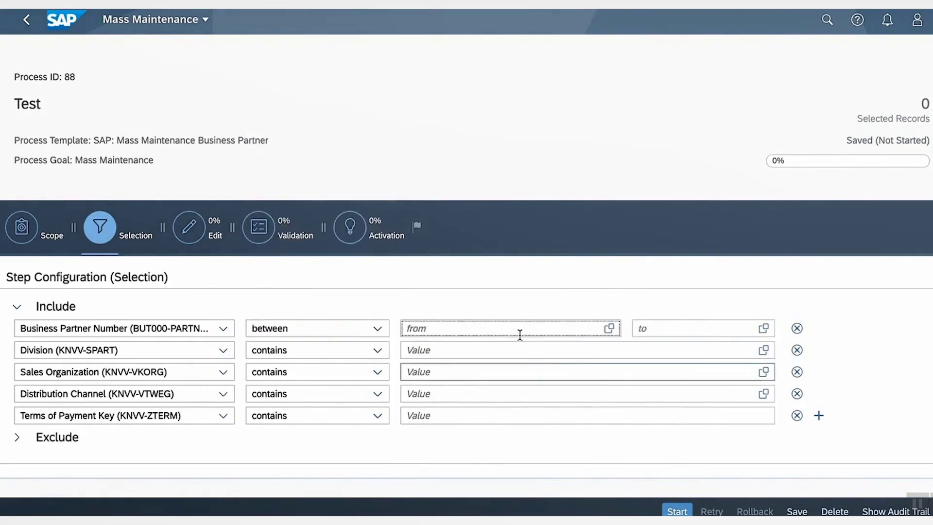
type("1000018")
left_click(683, 329)
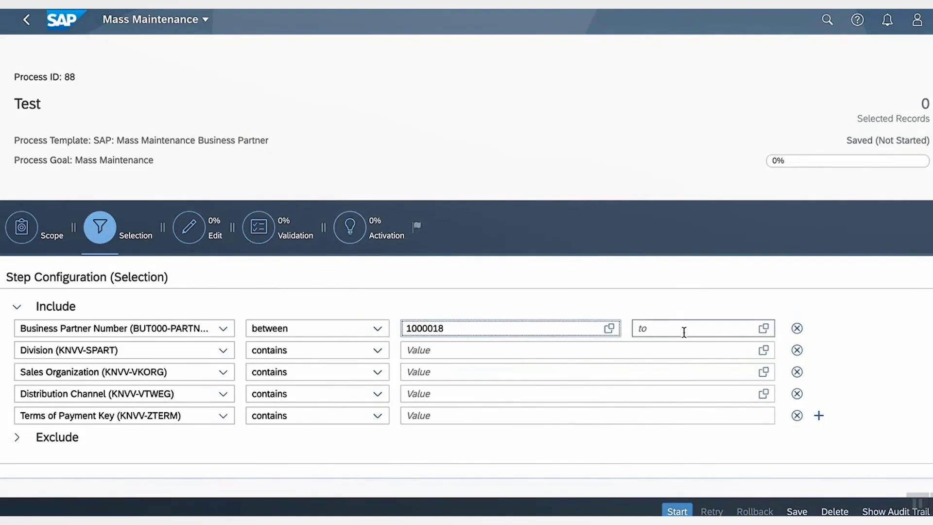
type("1000019")
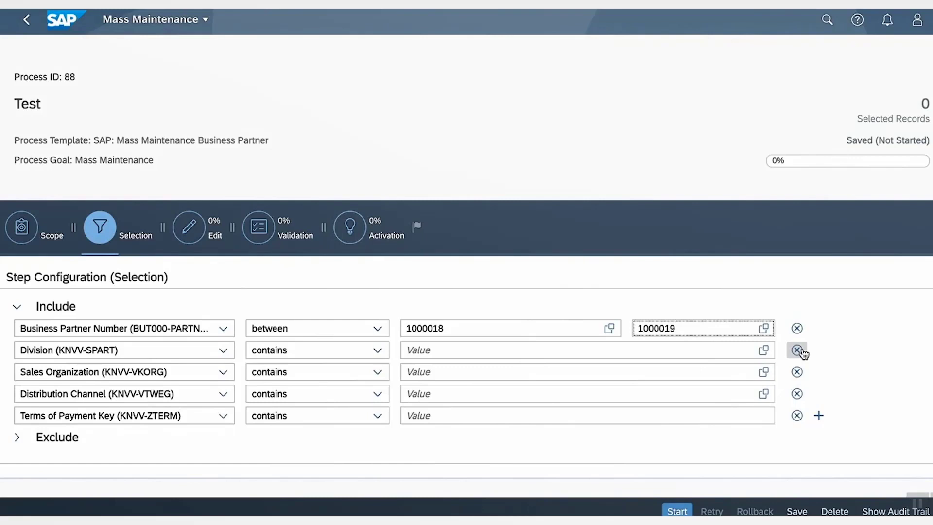
Delete the Division, Sales Organization, Distribution Channel and Terms of Payment criteria, then move to Edit.
left_click(798, 350)
left_click(798, 350)
left_click(798, 349)
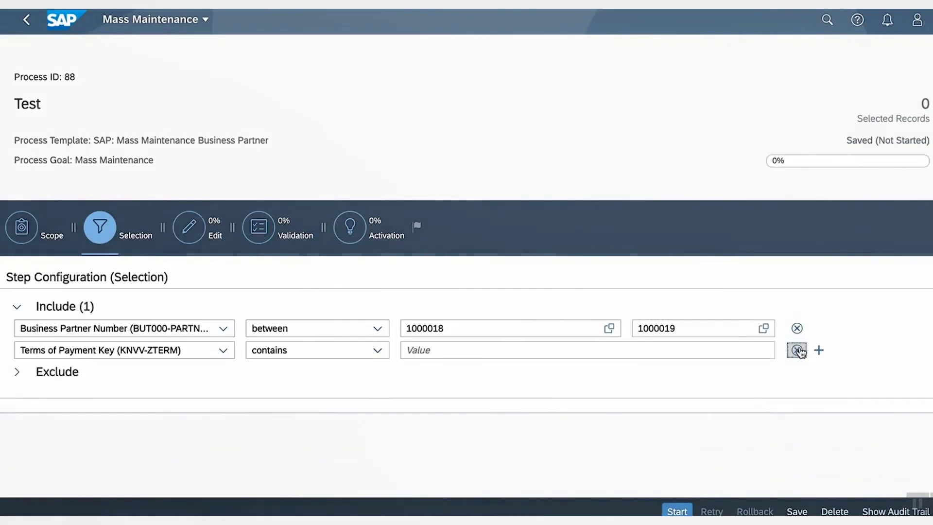
left_click(798, 350)
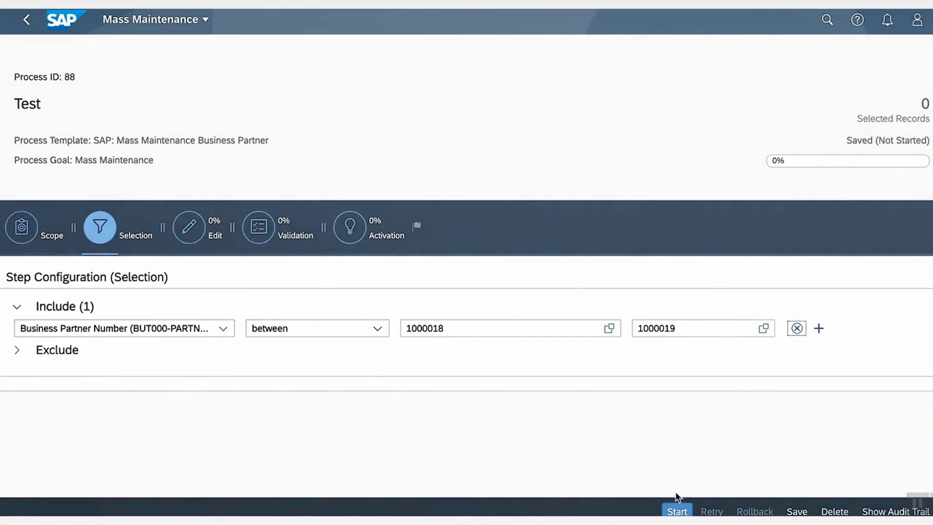
left_click(207, 237)
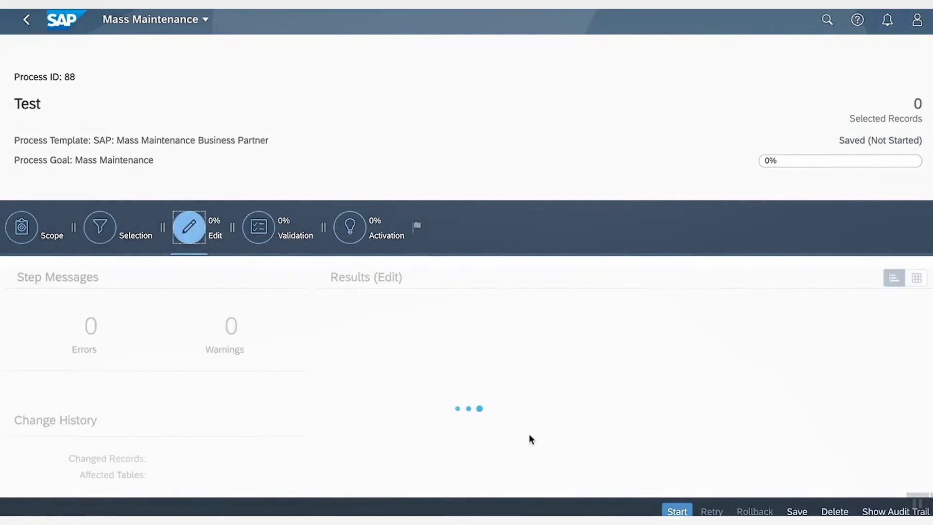
Start the Test process and let Edit reach 100% with 2 Sales Data records selected.
left_click(687, 512)
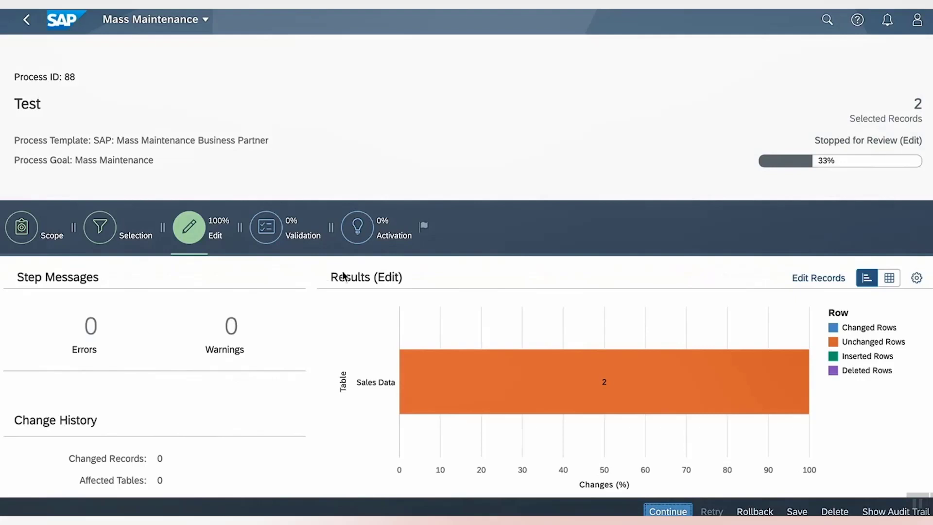
scroll(498, 300, "down", 1)
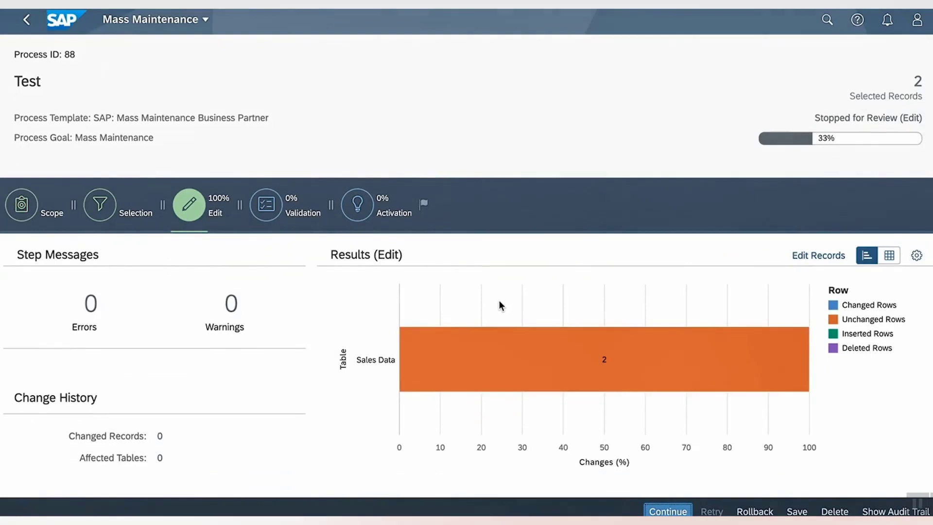
Replace the payment terms of both selected Sales Data records with 0002.
left_click(828, 264)
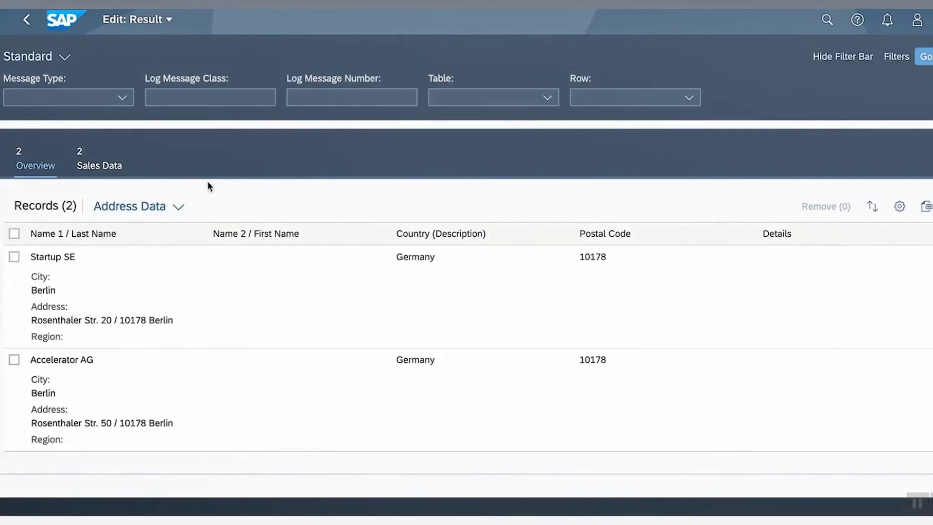
left_click(103, 166)
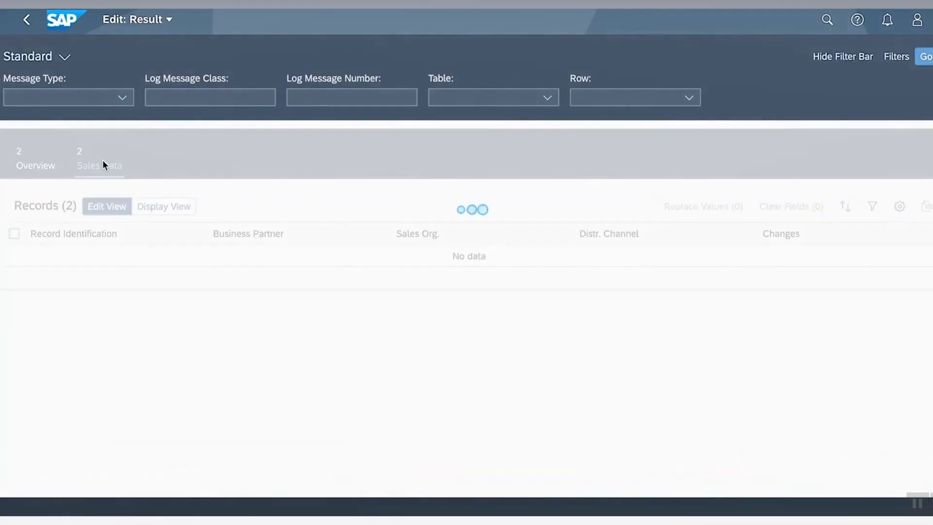
left_click(14, 234)
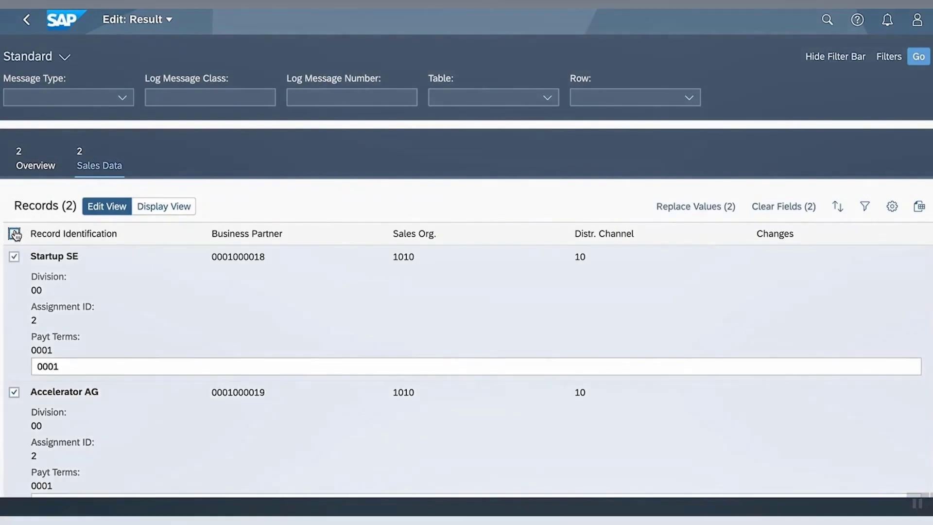
left_click(662, 206)
left_click(548, 258)
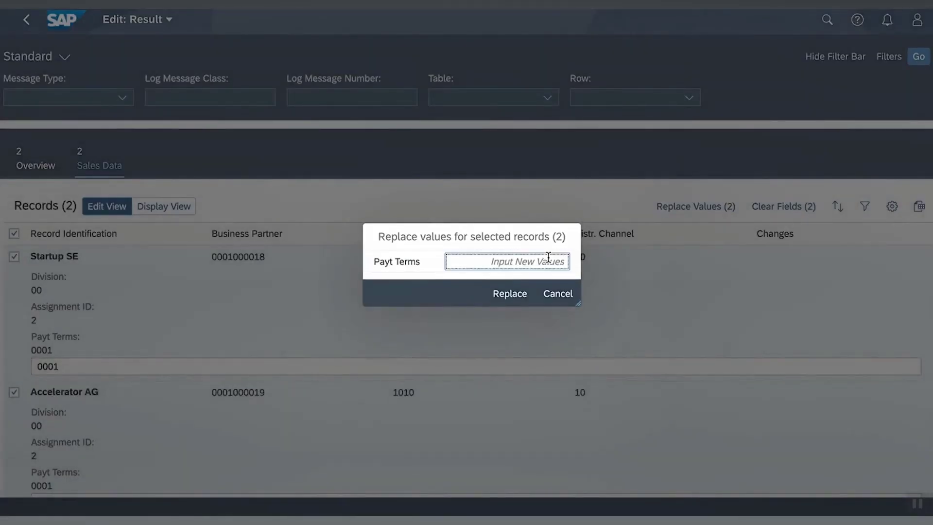
type("0002")
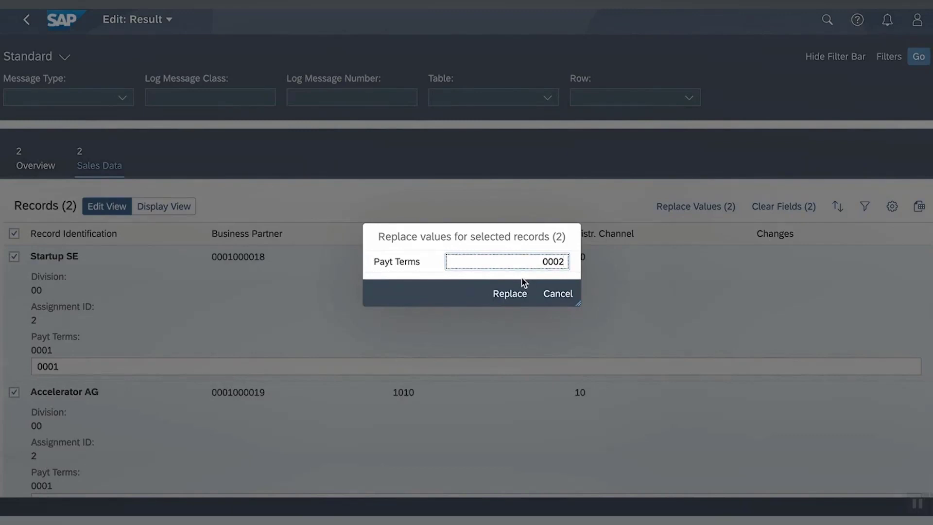
left_click(510, 293)
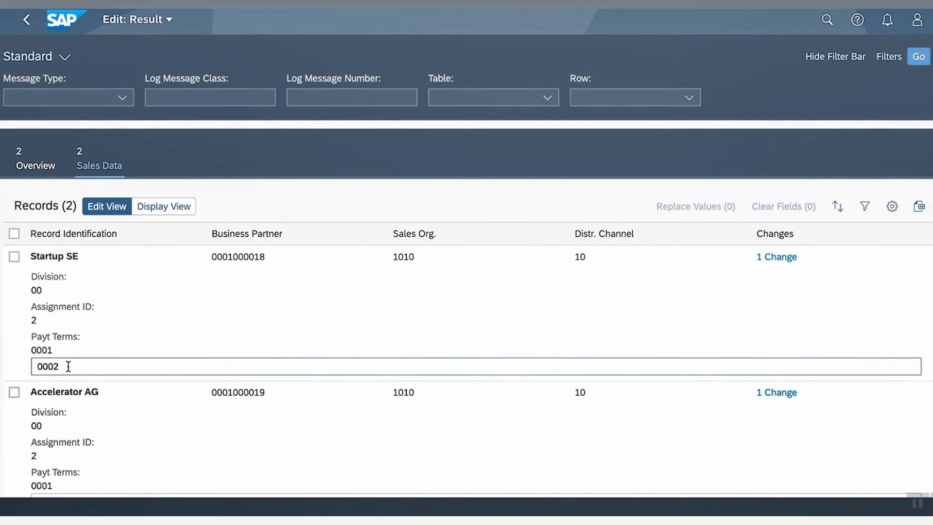
Return to the Test process overview and continue it through validation: 0 errors, 2 warnings.
left_click(26, 20)
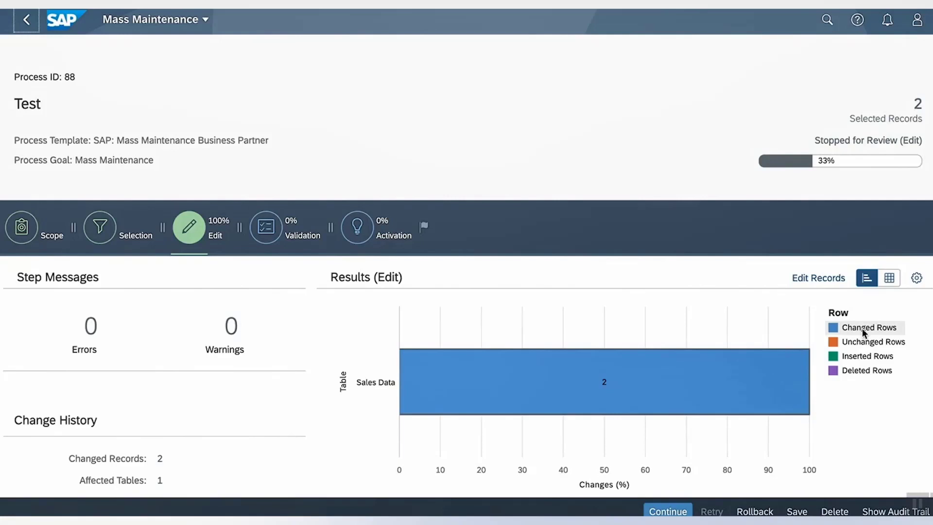
left_click(669, 508)
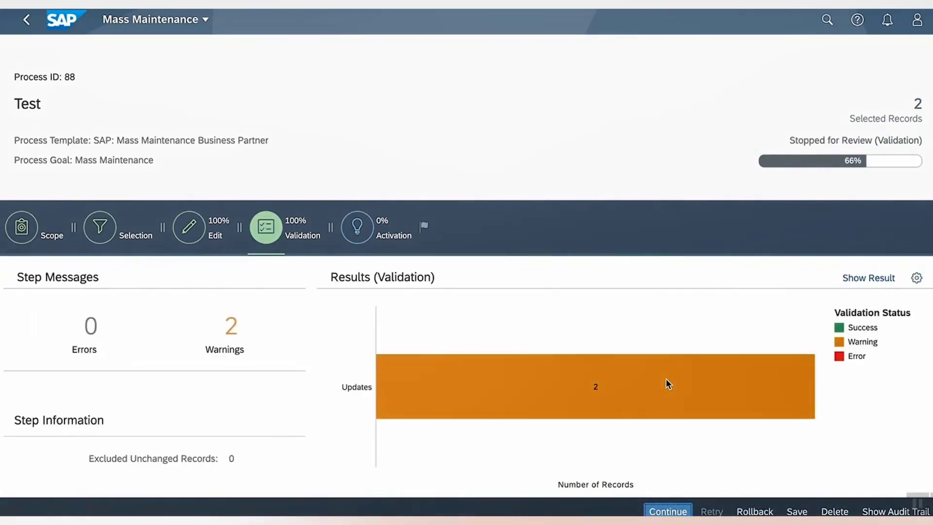
left_click(873, 338)
left_click(618, 338)
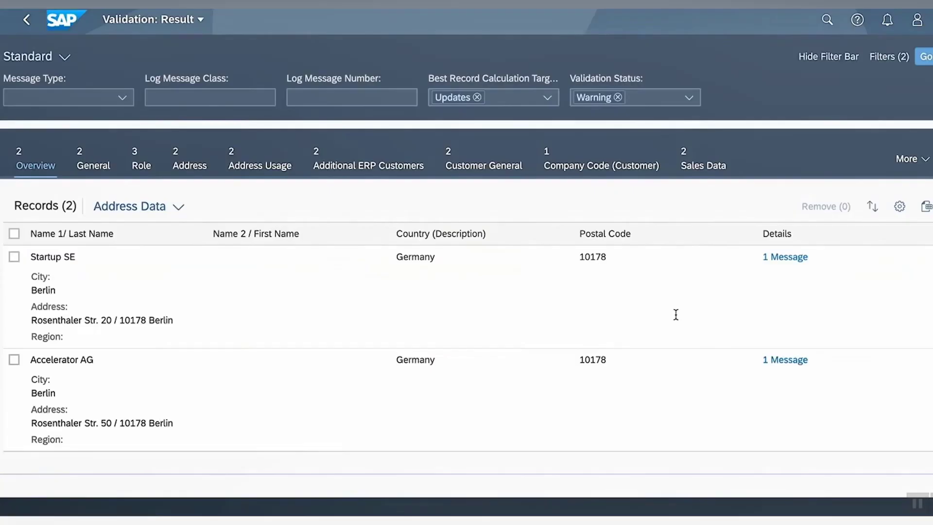
left_click(786, 260)
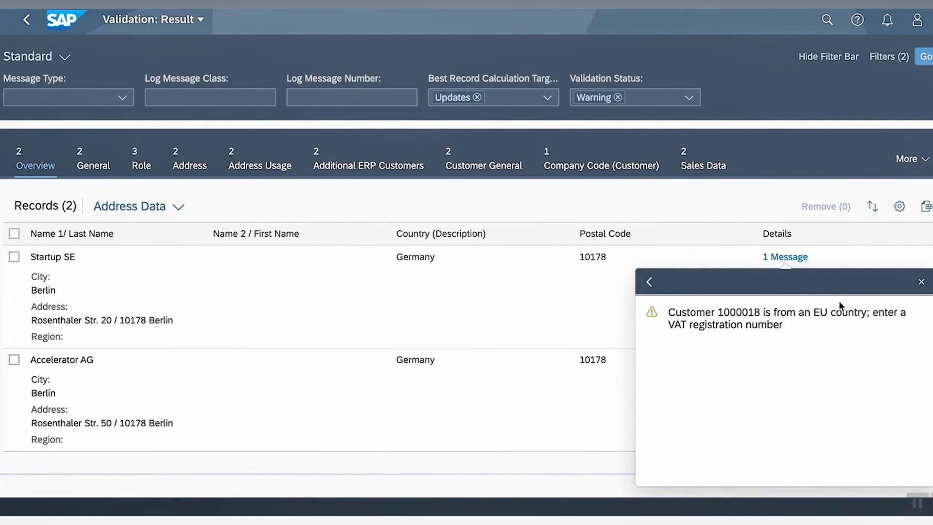
left_click(921, 282)
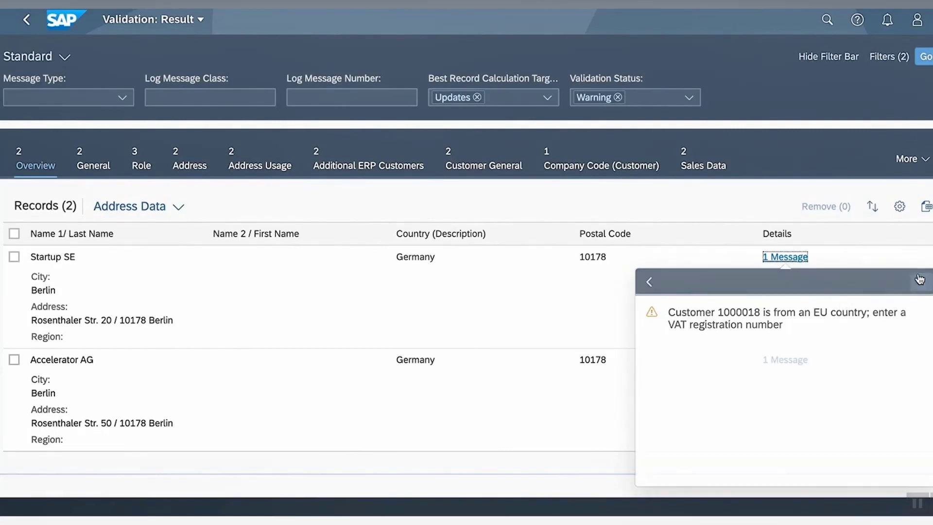
left_click(32, 30)
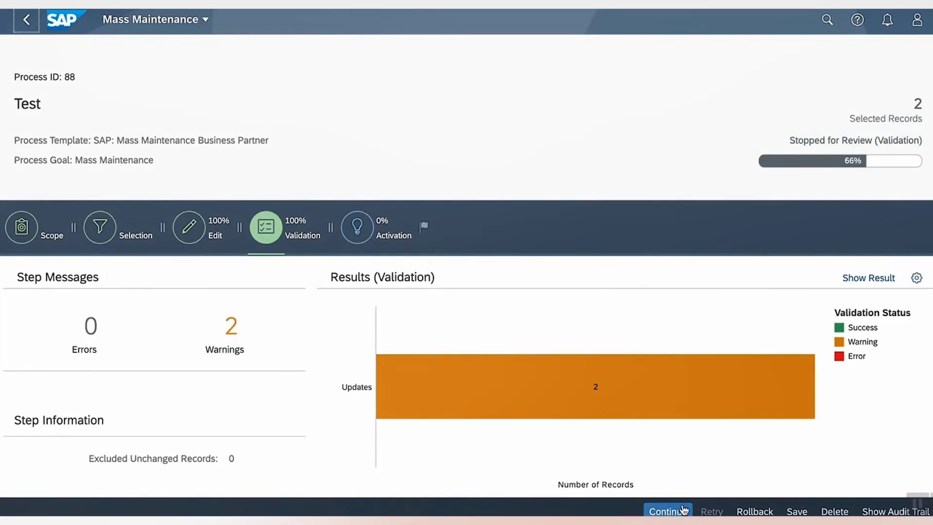
Continue process 88 through activation of both updates, then return to the launchpad home.
left_click(684, 509)
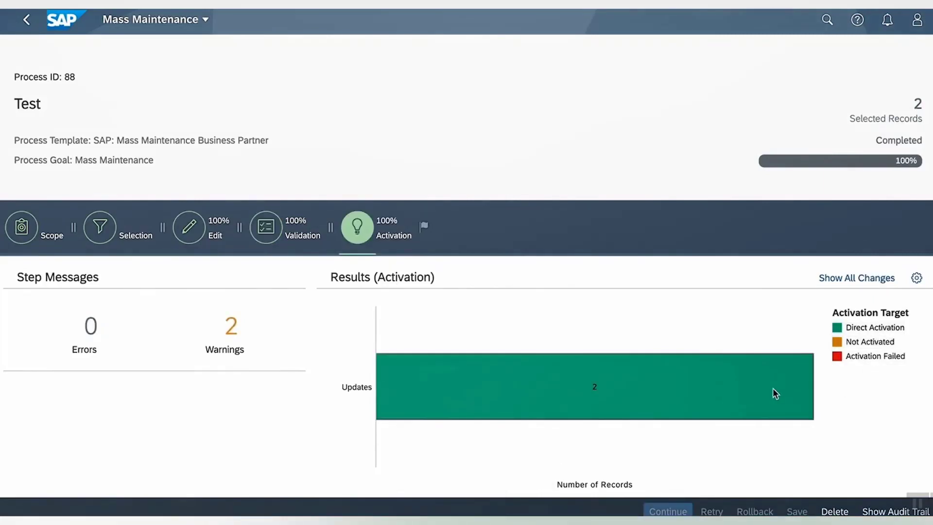
left_click(59, 30)
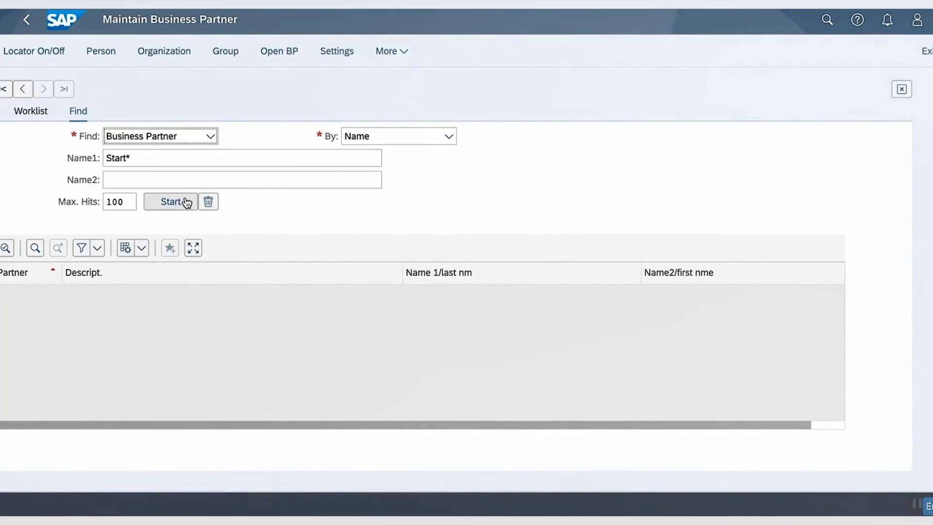
Search for partners named Start*, open Startup SE, and display it in the Customer role.
left_click(187, 202)
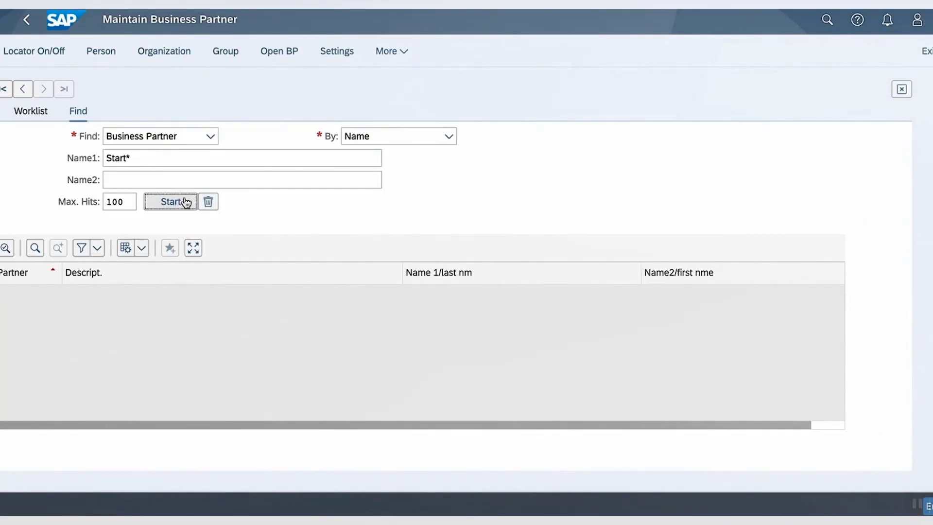
left_click(194, 292)
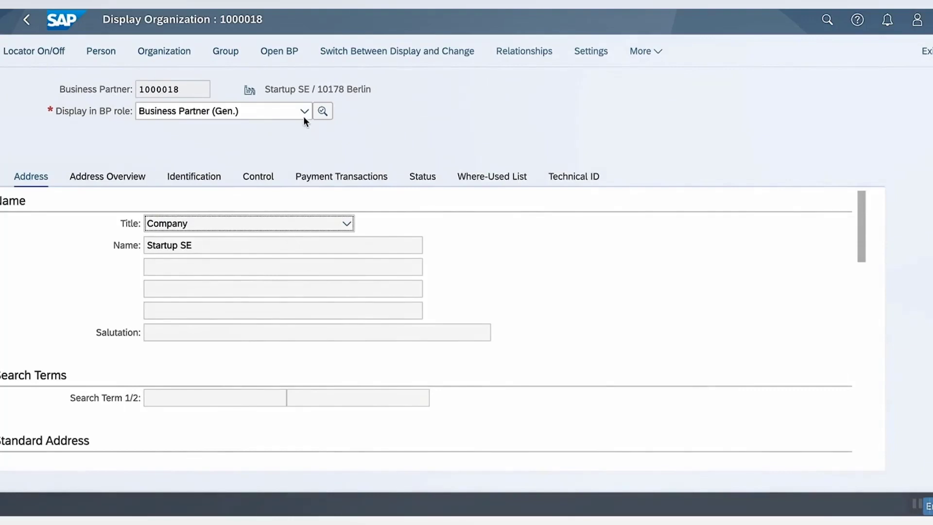
left_click(304, 117)
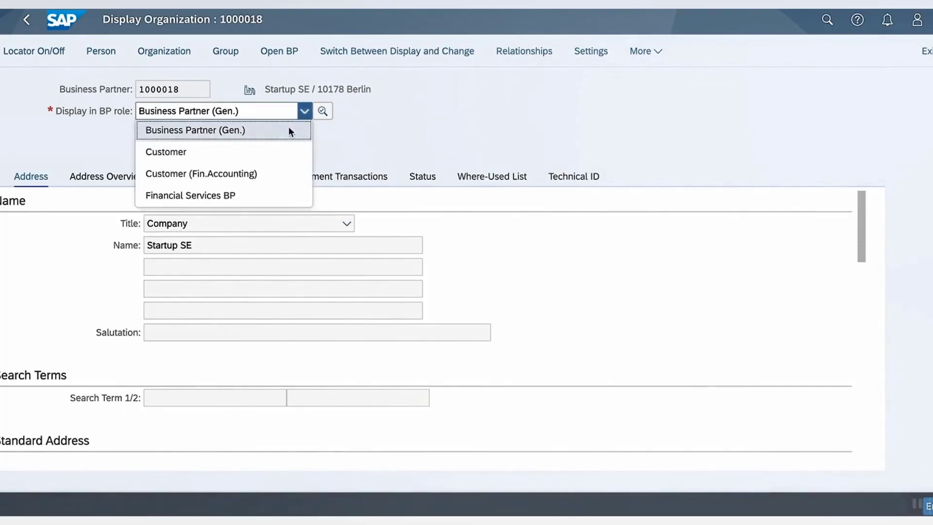
left_click(276, 146)
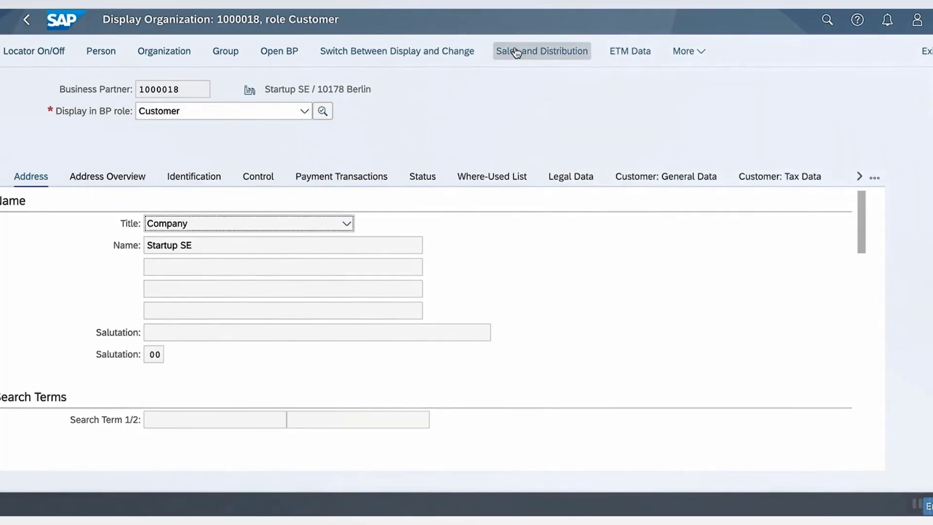
Check Startup SE's sales area billing data, confirming Terms of Payment 0002.
left_click(514, 50)
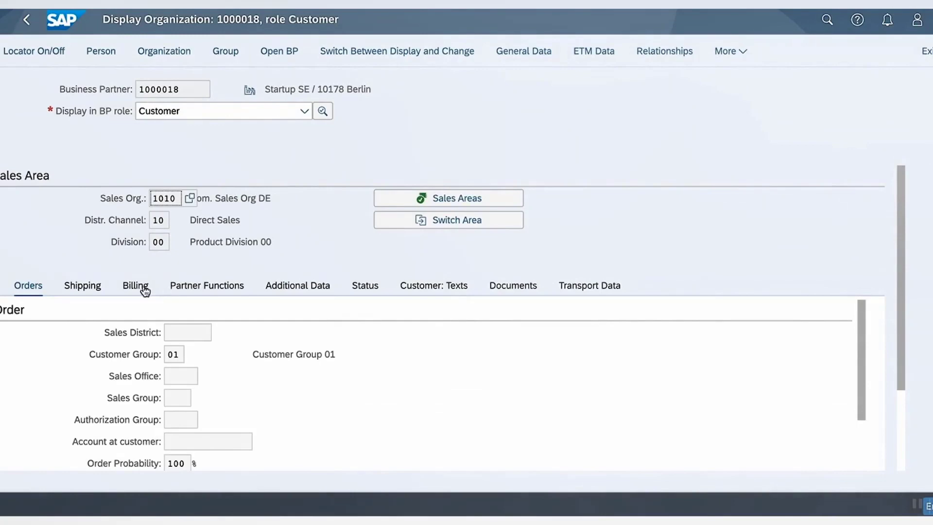
left_click(138, 287)
scroll(266, 364, "down", 2)
scroll(267, 370, "down", 2)
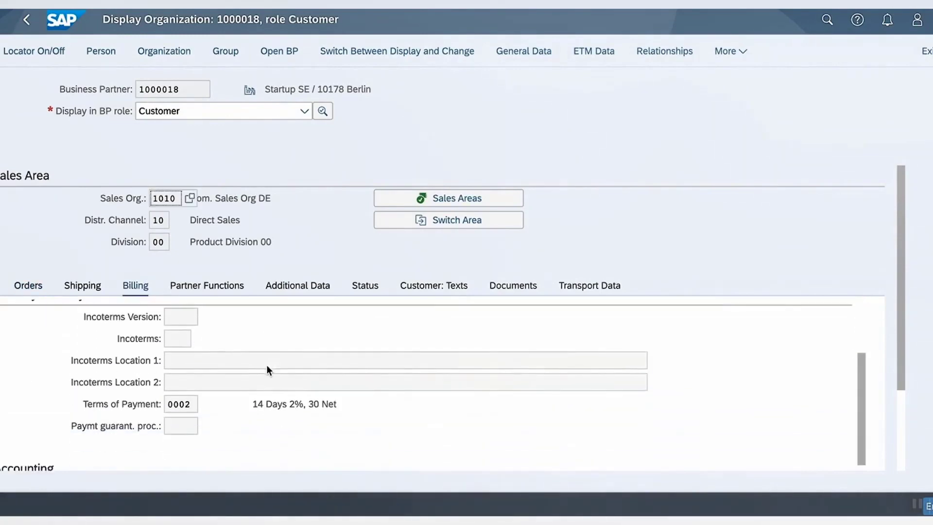
left_click_drag(170, 409, 186, 410)
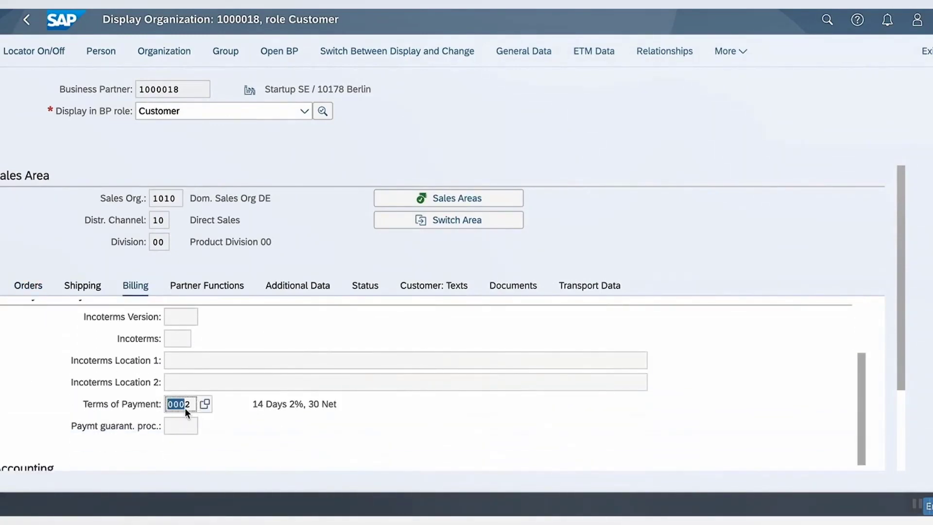